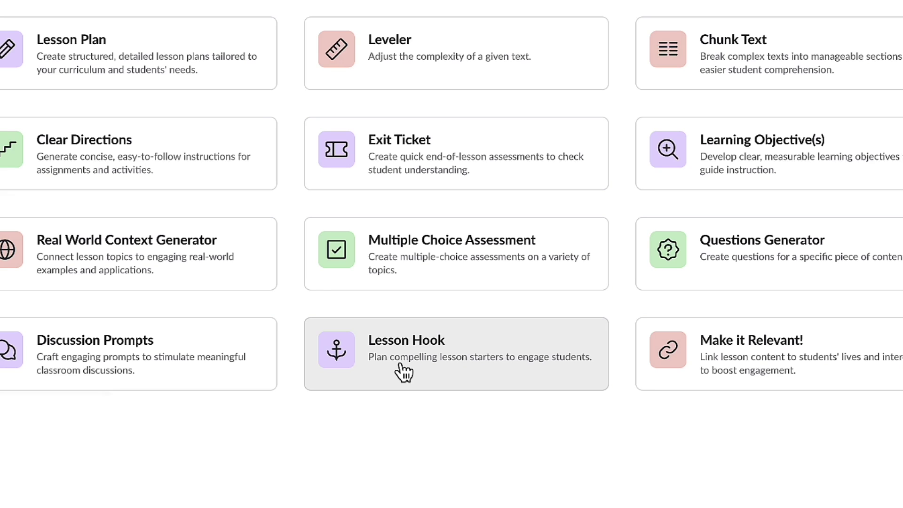
- Generate 9th-grade lesson hooks on the topic 'Reasoning with systems of equations'
click(403, 372)
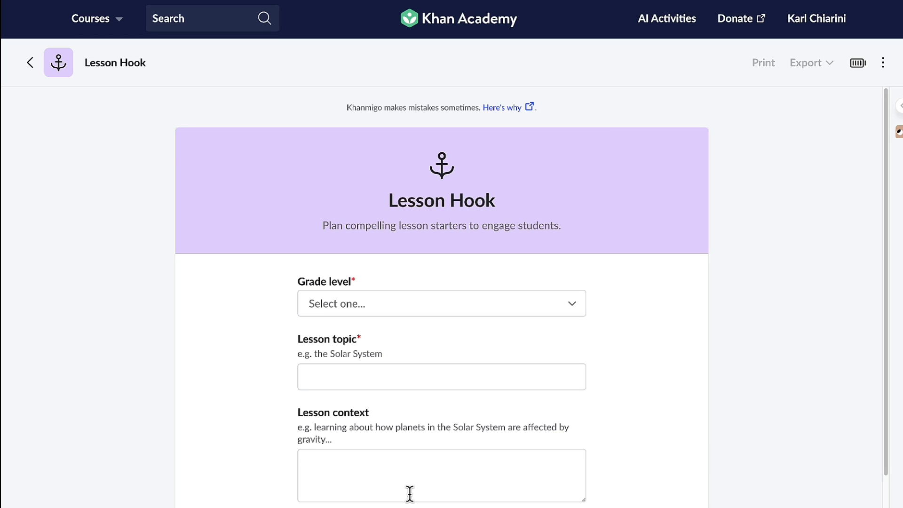
click(573, 304)
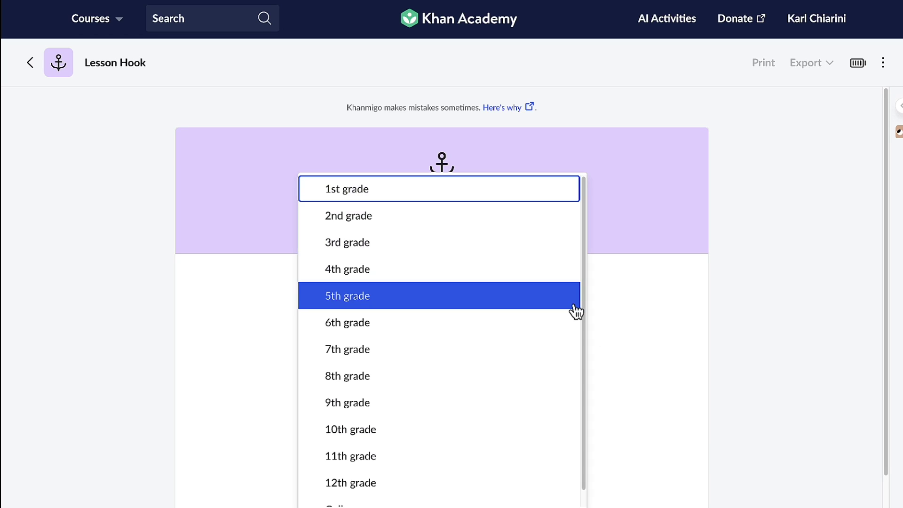
click(548, 402)
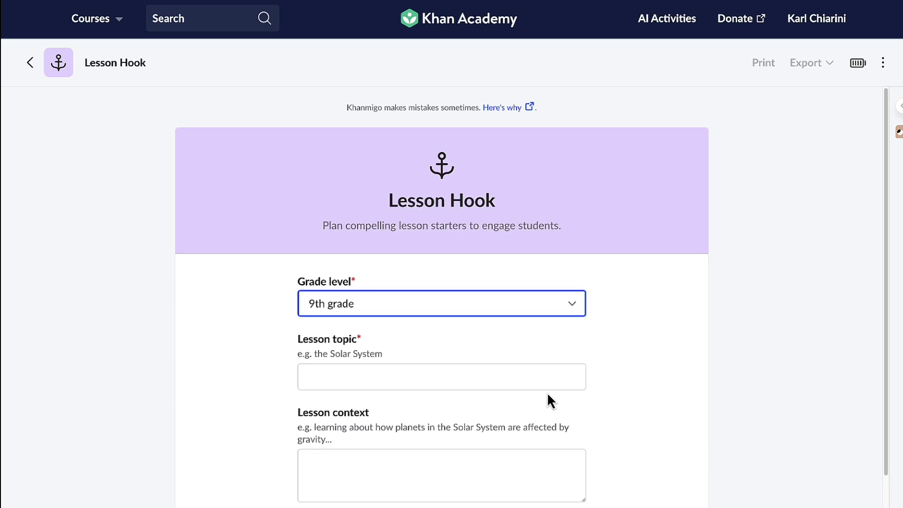
click(570, 378)
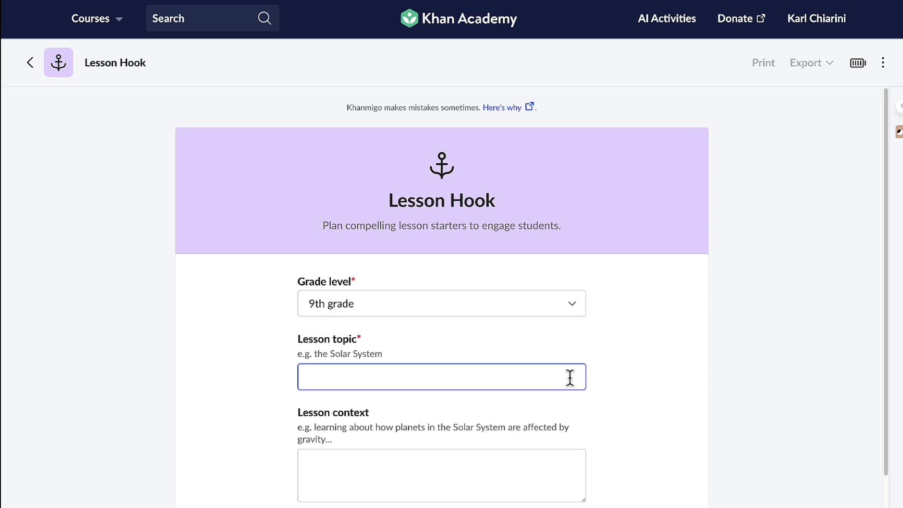
text(Reasoning with systems of equations)
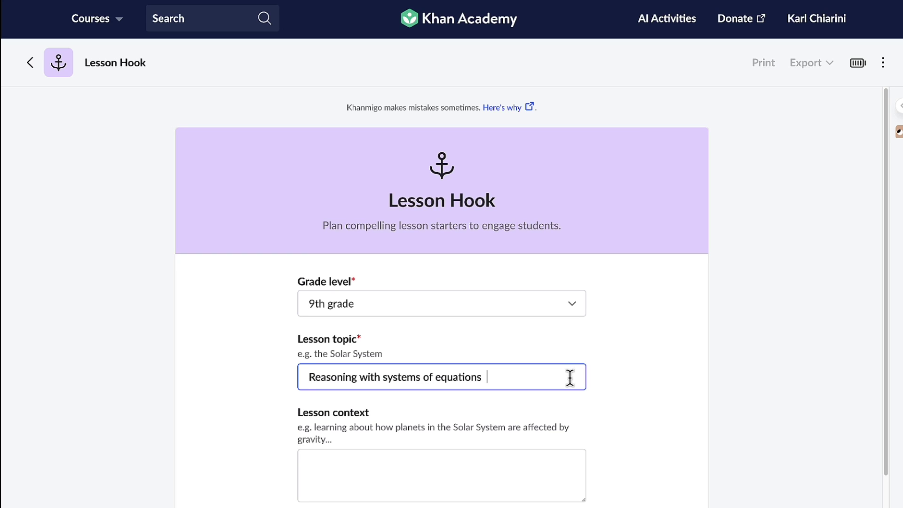
scroll(639, 436, down, 1)
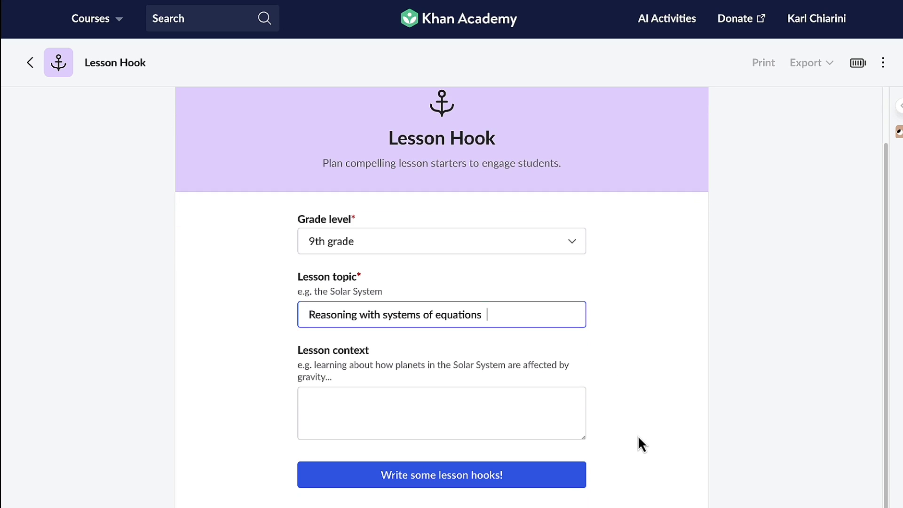
click(546, 481)
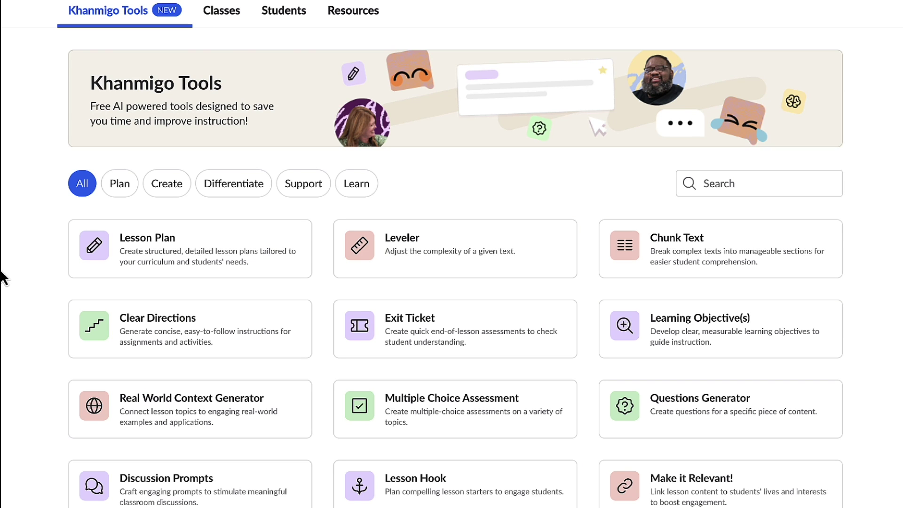
- Create a lesson plan on the Algebra 1 topic 'Reasoning with systems of equations'
click(88, 271)
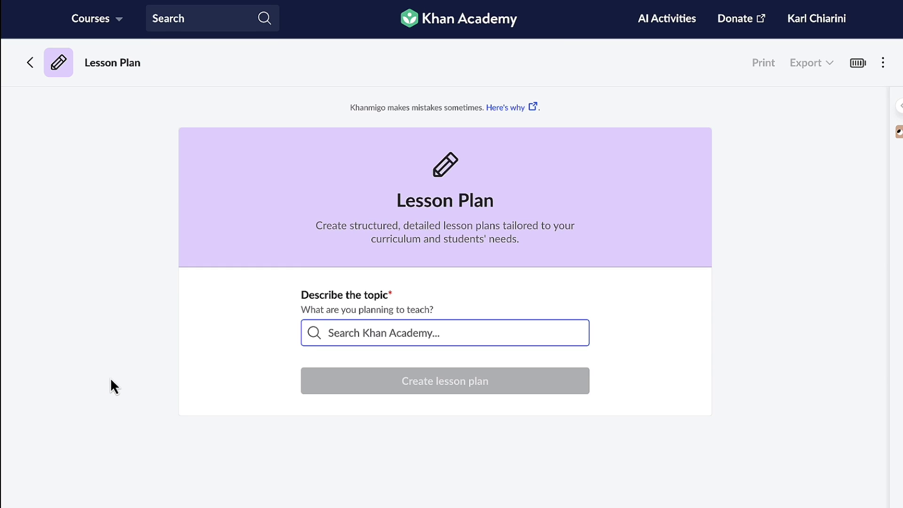
text(Reasoning with systems of equations)
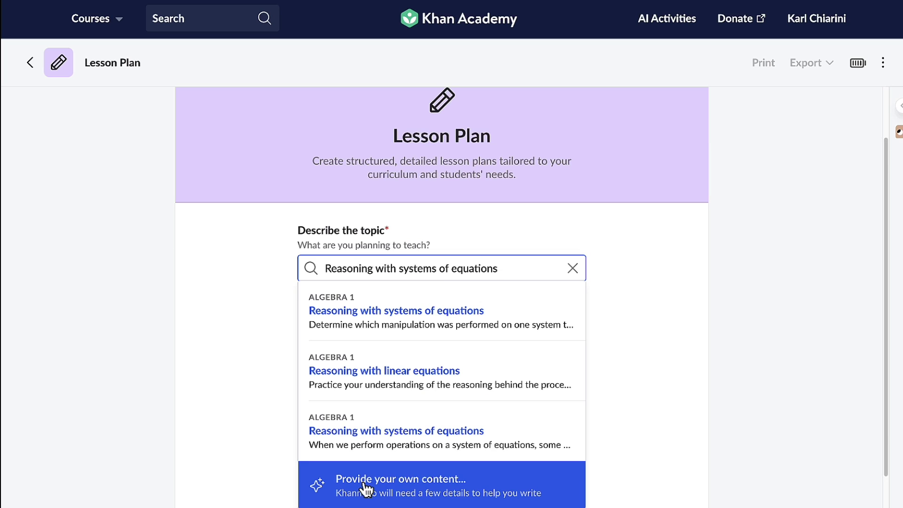
click(399, 331)
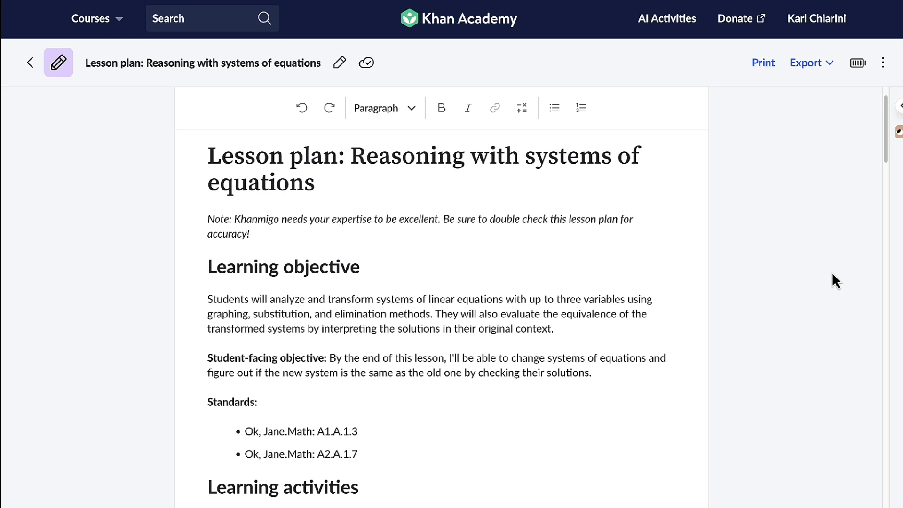
scroll(832, 273, down, 5)
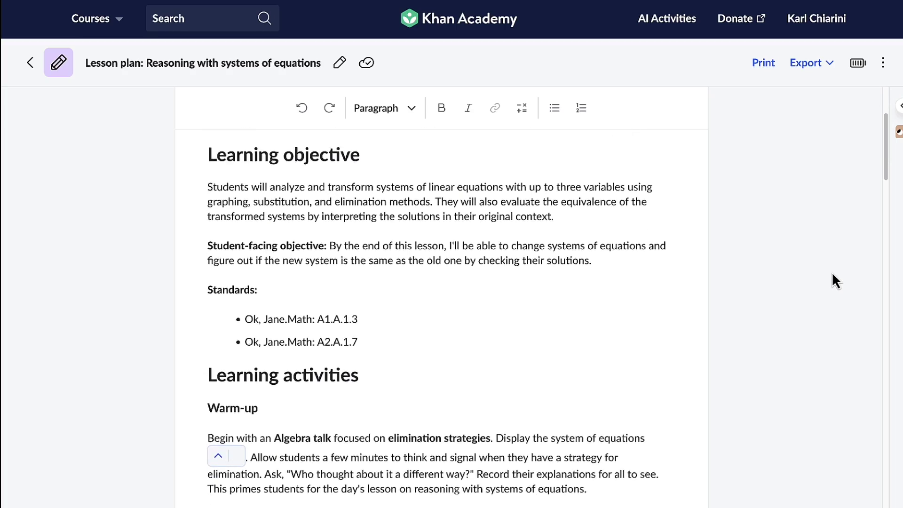
scroll(832, 282, down, 7)
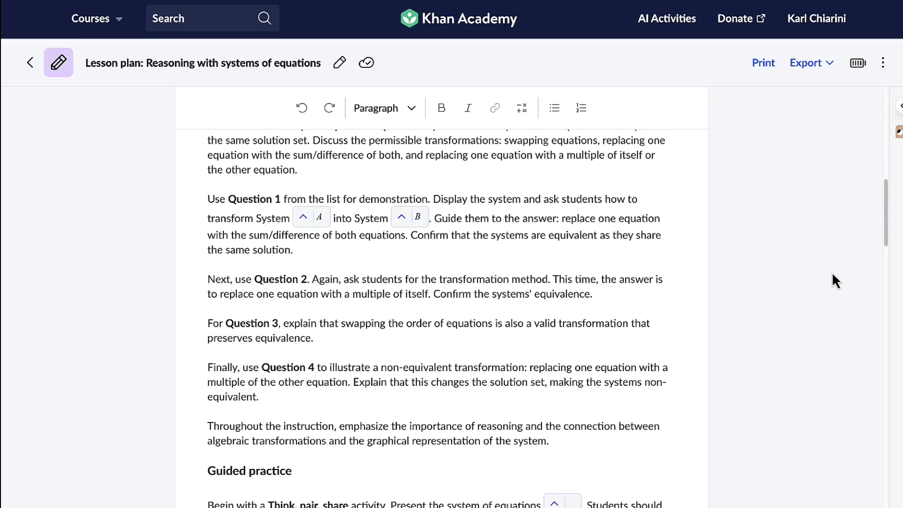
scroll(835, 281, down, 6)
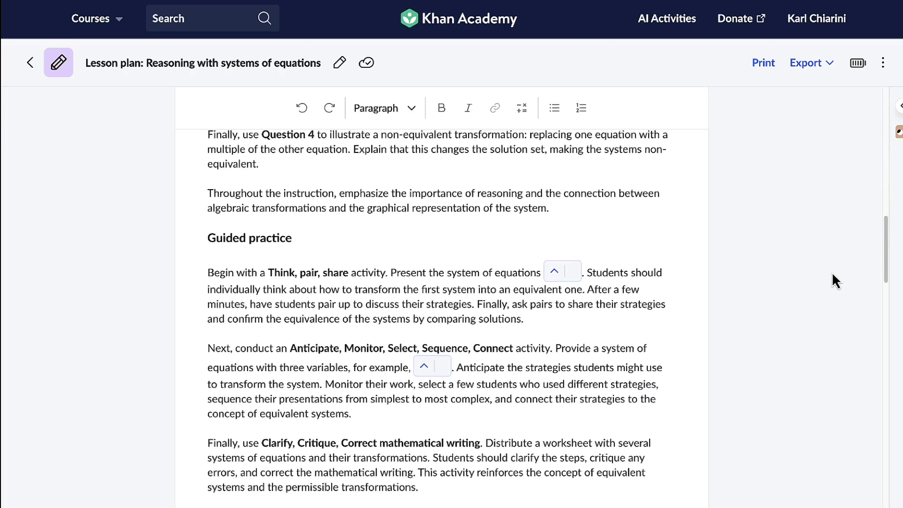
scroll(832, 273, down, 2)
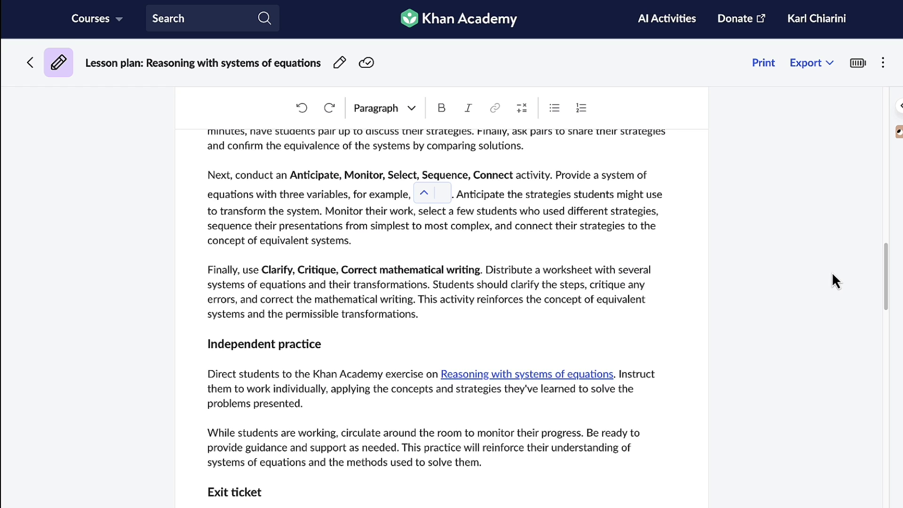
scroll(833, 274, down, 2)
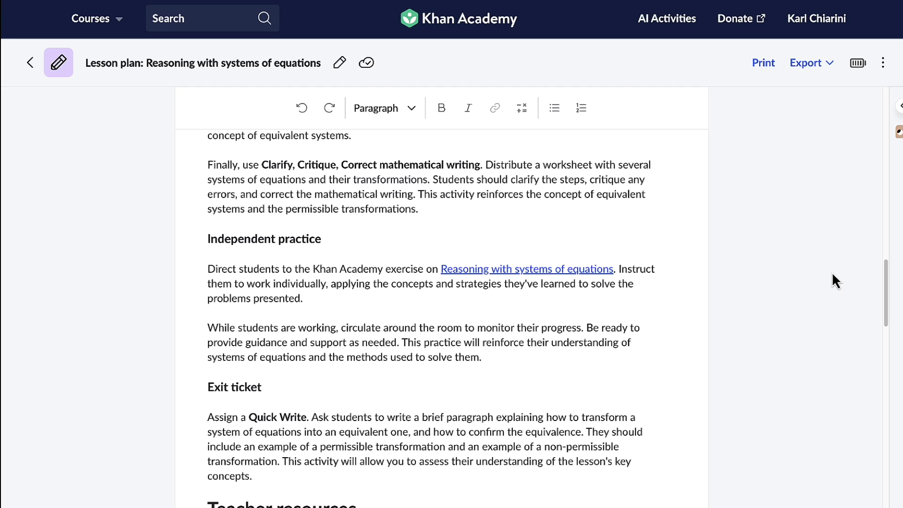
- Use 'Try something different' to swap the Quick Write exit ticket for another activity
click(201, 447)
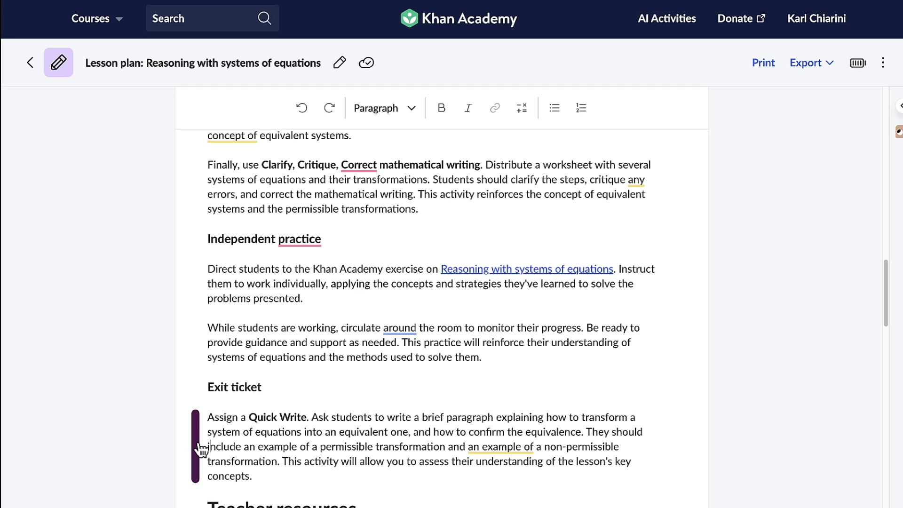
triple_click(201, 447)
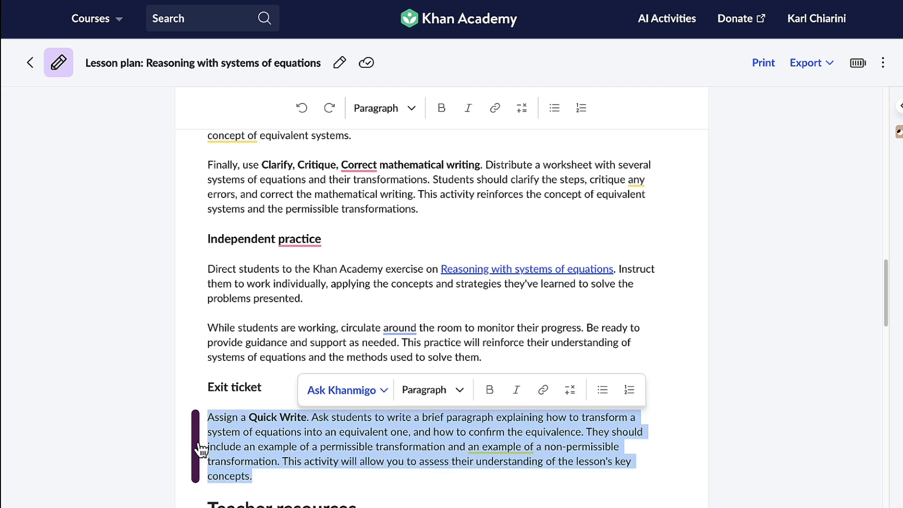
click(385, 395)
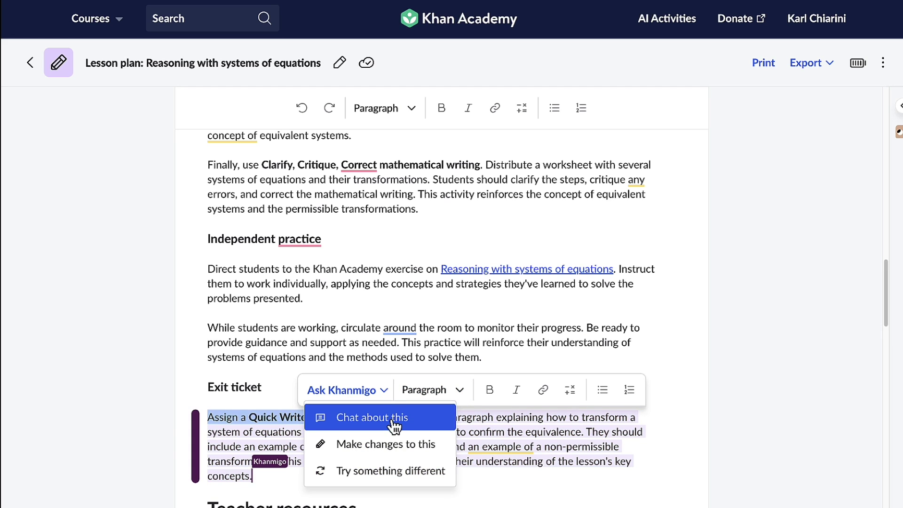
click(398, 472)
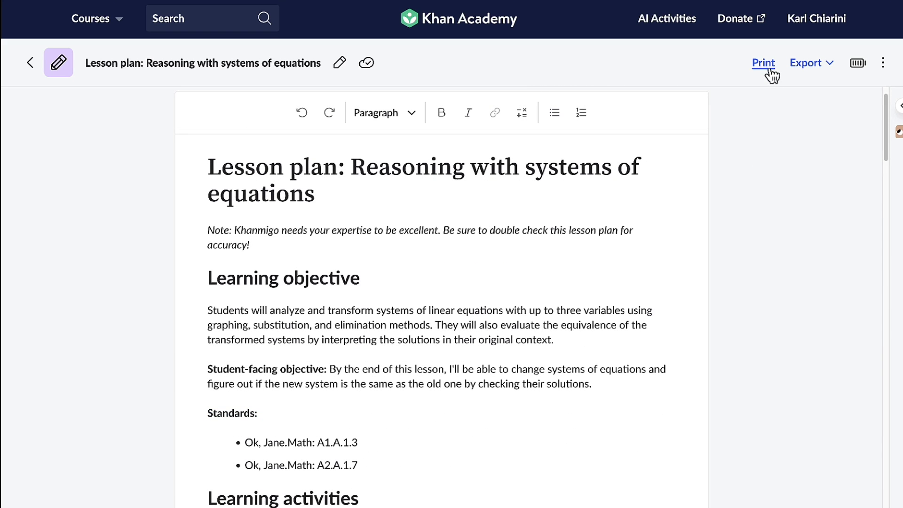
- View the lesson plan's Word, PDF and Google Drive export options
click(828, 68)
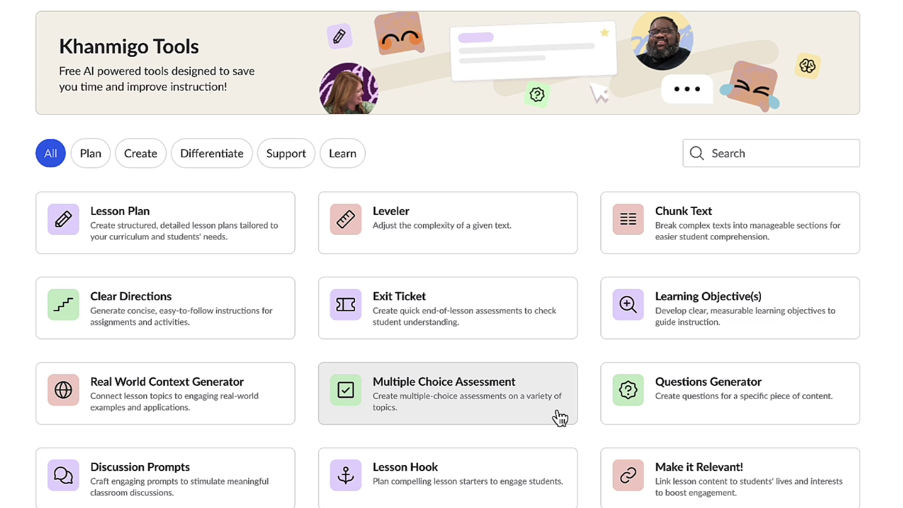
- Set up a Multiple Choice Assessment for 8th grade with 5 questions
click(560, 417)
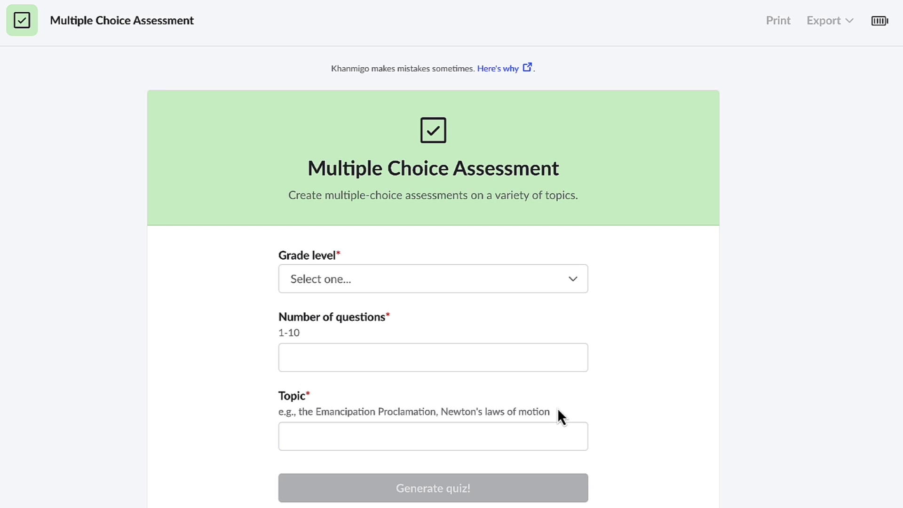
click(574, 283)
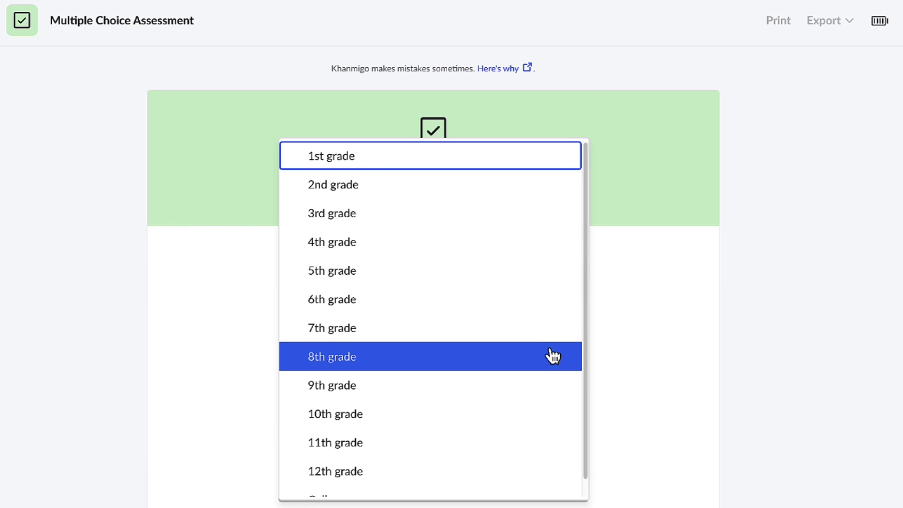
click(552, 356)
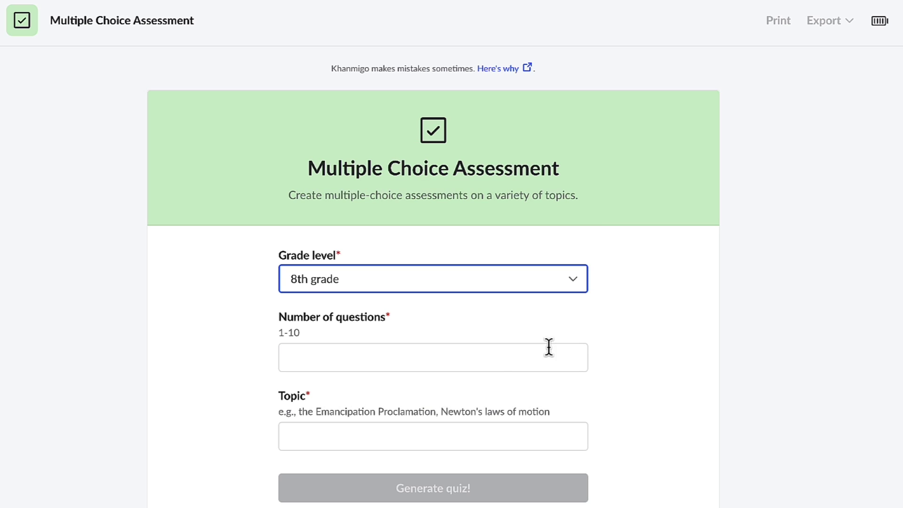
click(497, 360)
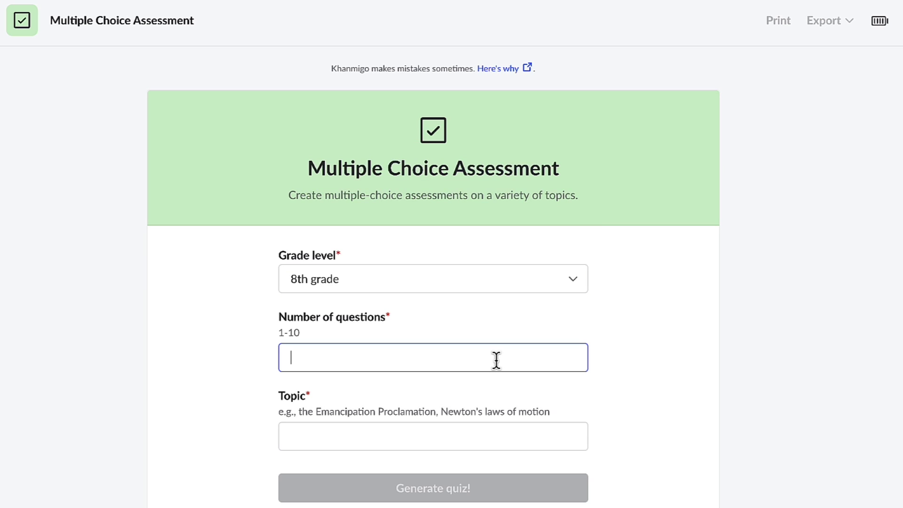
text(5)
- Generate the quiz on multiplying positive & negative numbers and review it
click(489, 438)
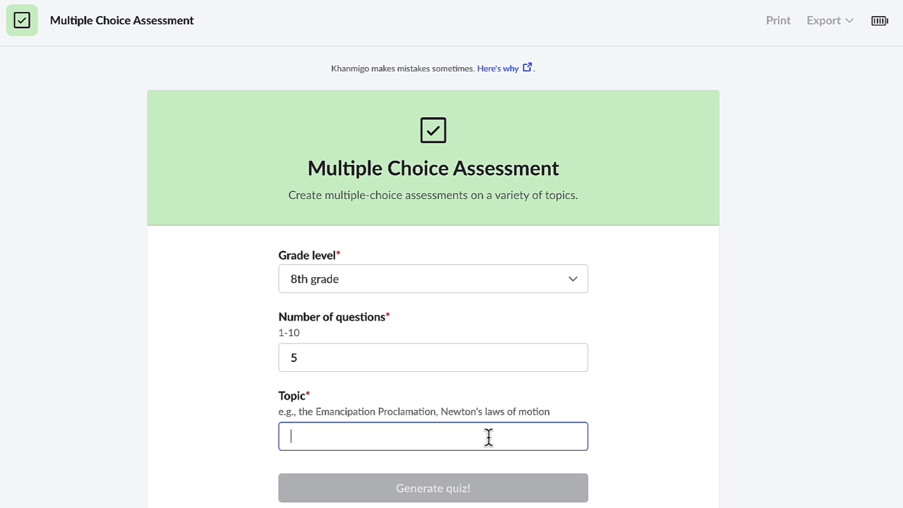
text(Multiplying positive & negative numbers)
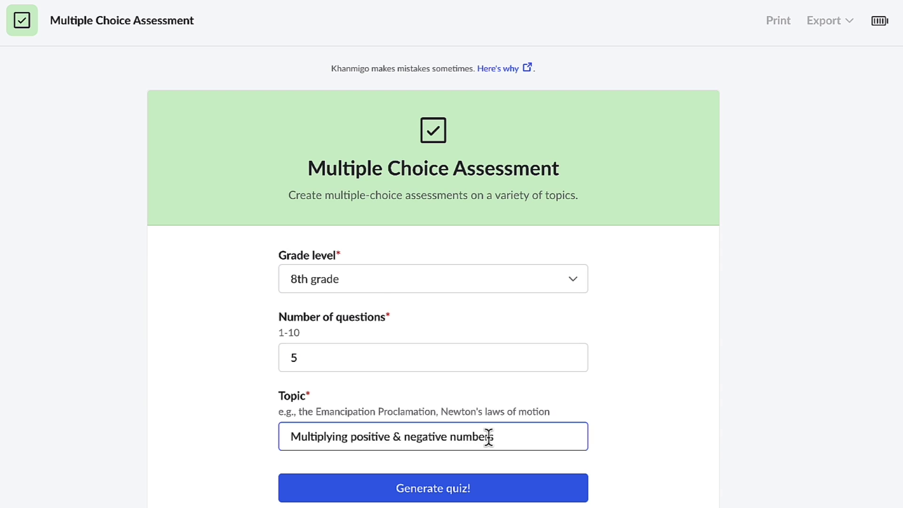
click(504, 482)
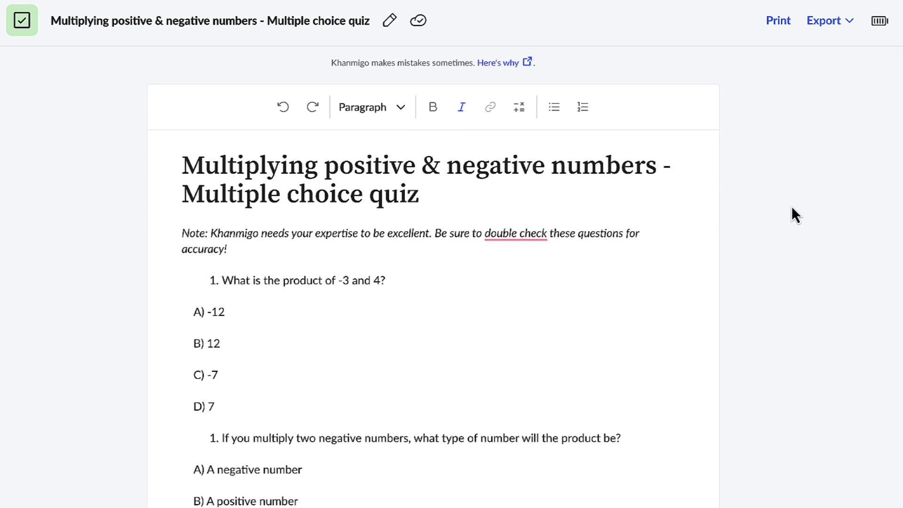
scroll(792, 207, down, 15)
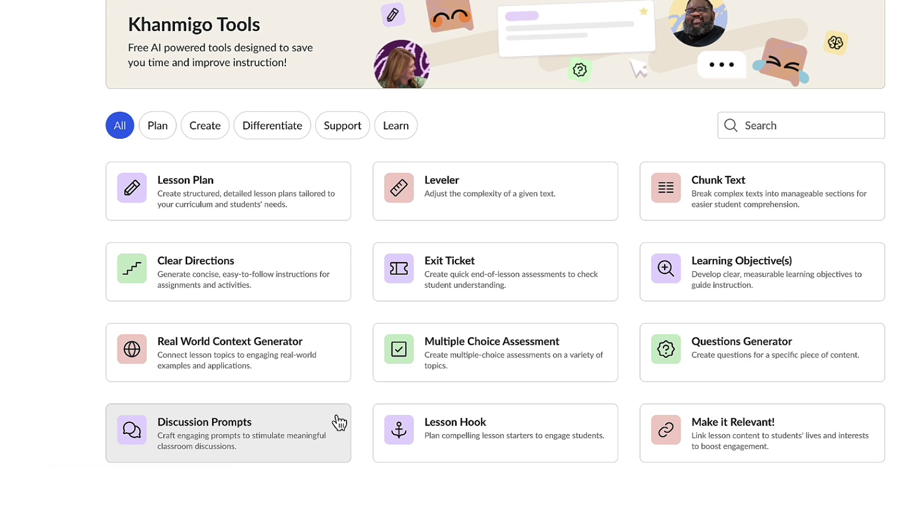
- Generate 8th-grade discussion prompts on multiplying positive & negative numbers
click(338, 423)
click(339, 423)
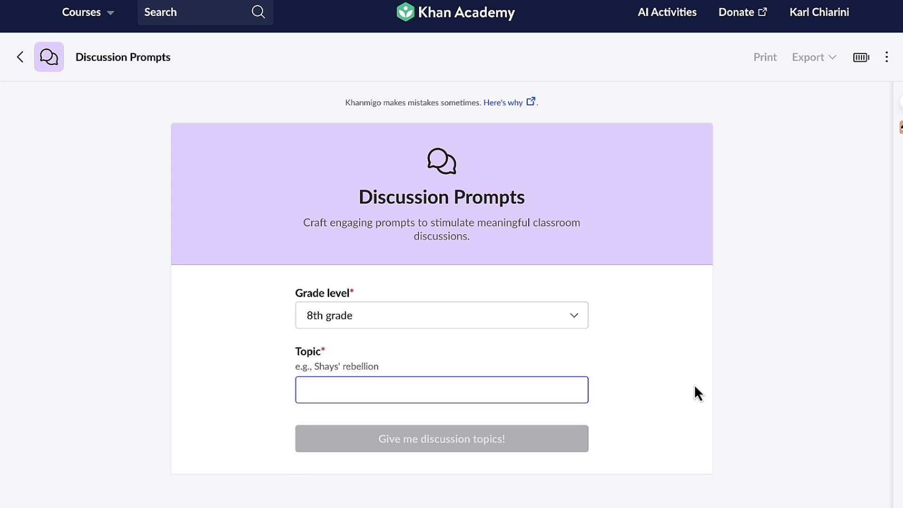
text(Multiplying positive & negative numbers)
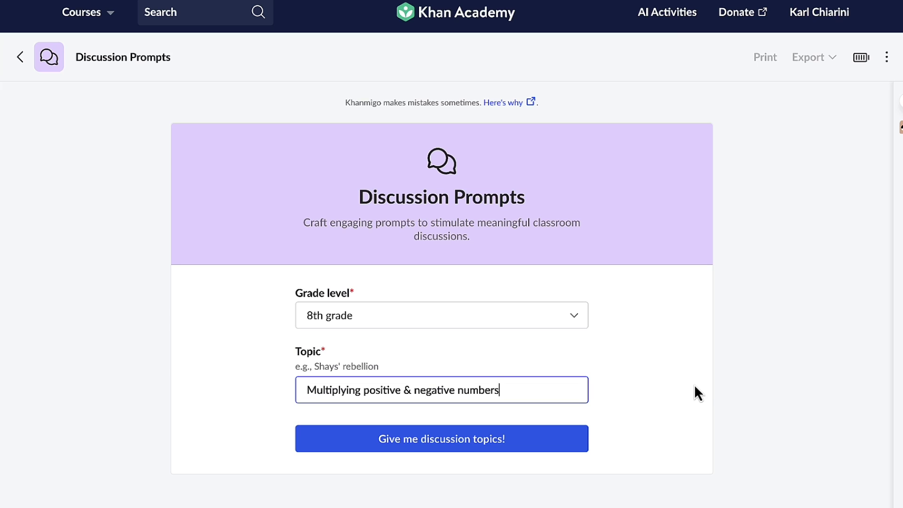
click(571, 442)
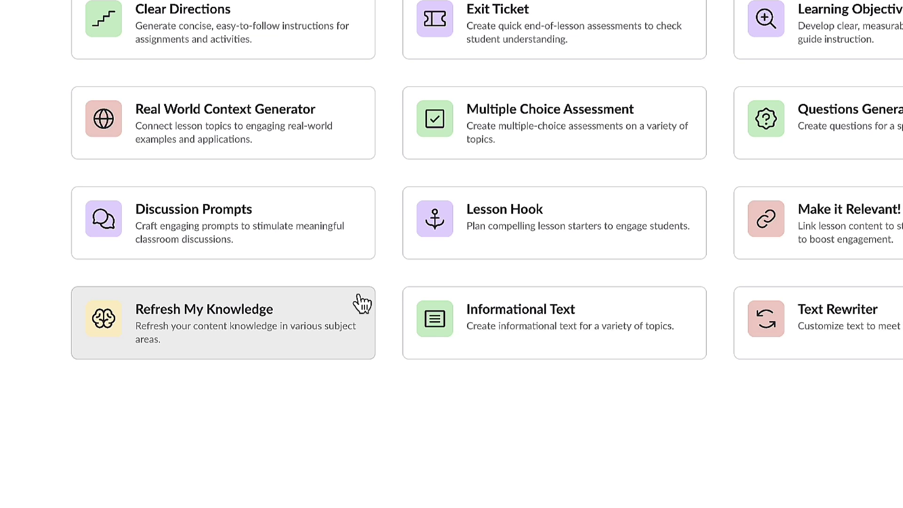
- Ask Refresh My Knowledge to review 'Multiply & divide rational expressions'
click(362, 304)
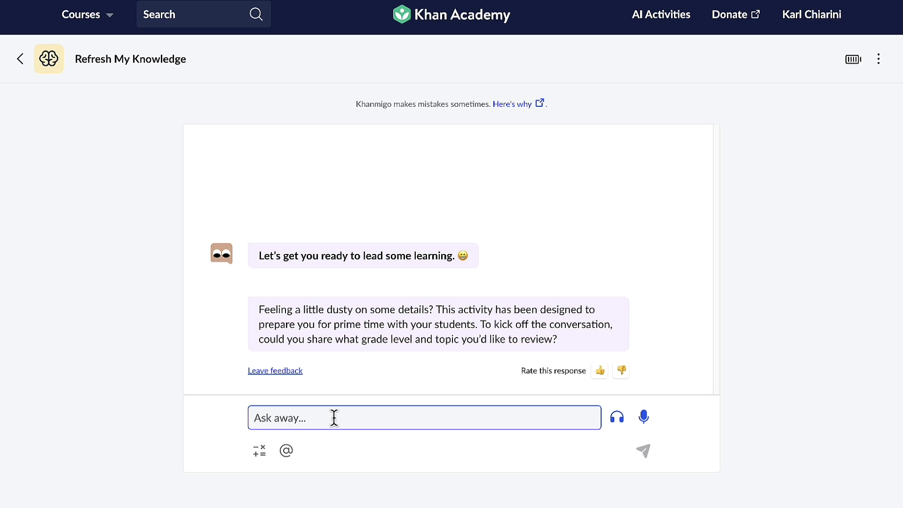
text(Multiply & divide rational expressions)
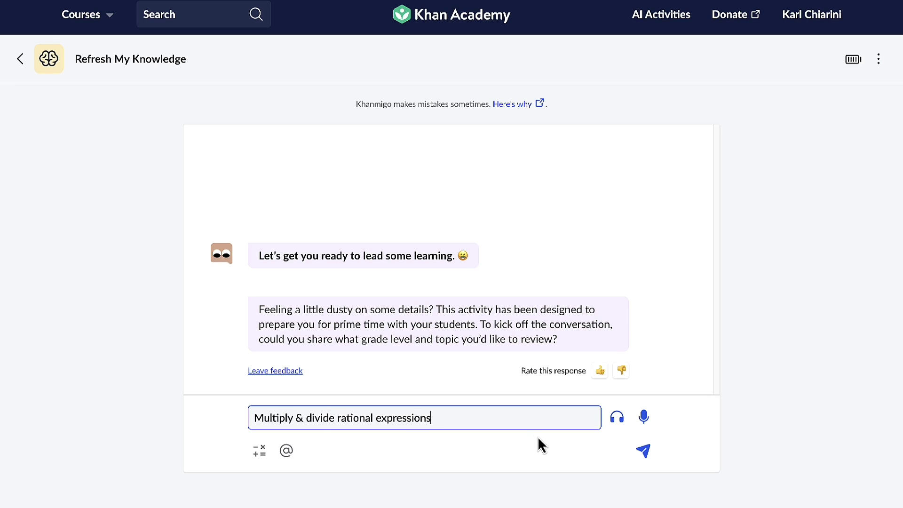
click(643, 451)
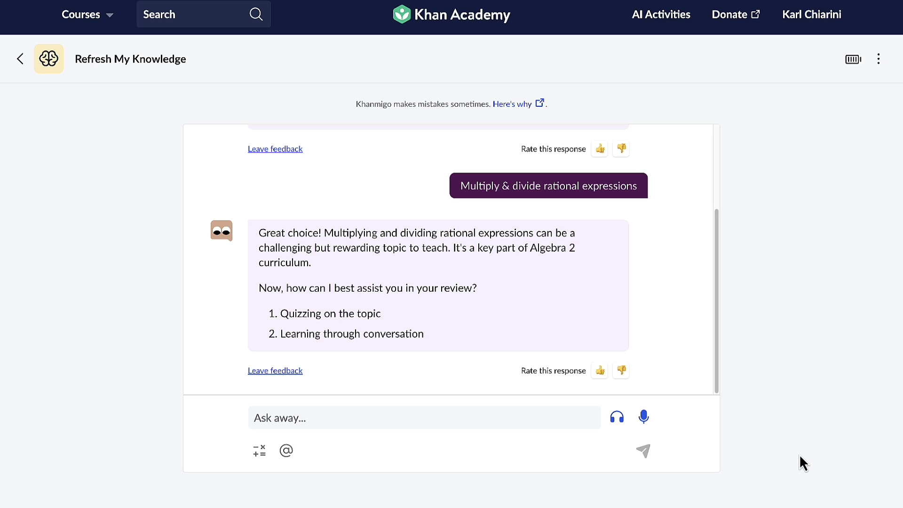
- Reply 2 to choose learning through conversation
click(504, 422)
text(2)
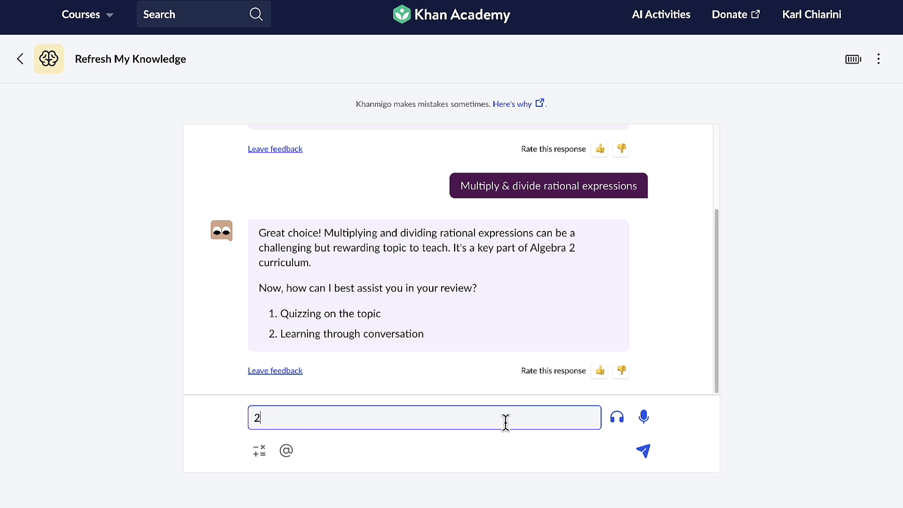
key(Return)
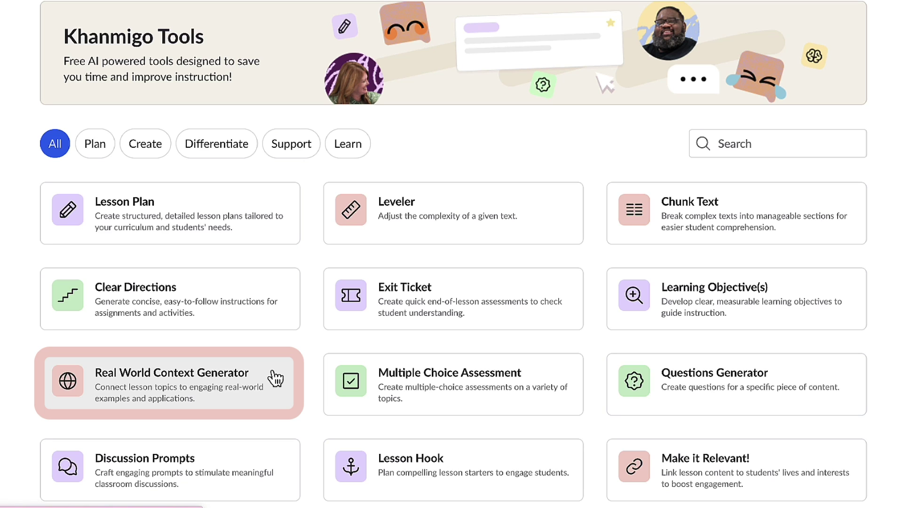
- Produce 10th-grade real-world math ideas covering projectile motion, architecture and cryptography
click(276, 378)
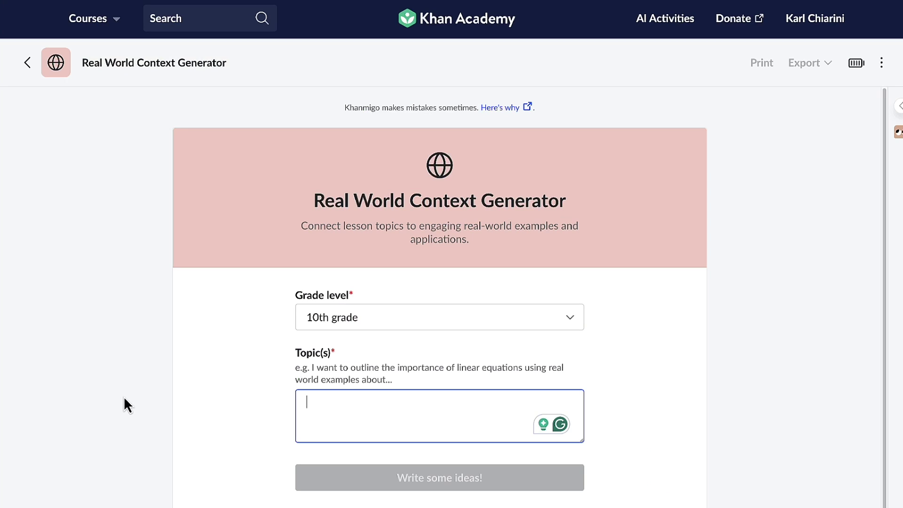
key(ctrl+v)
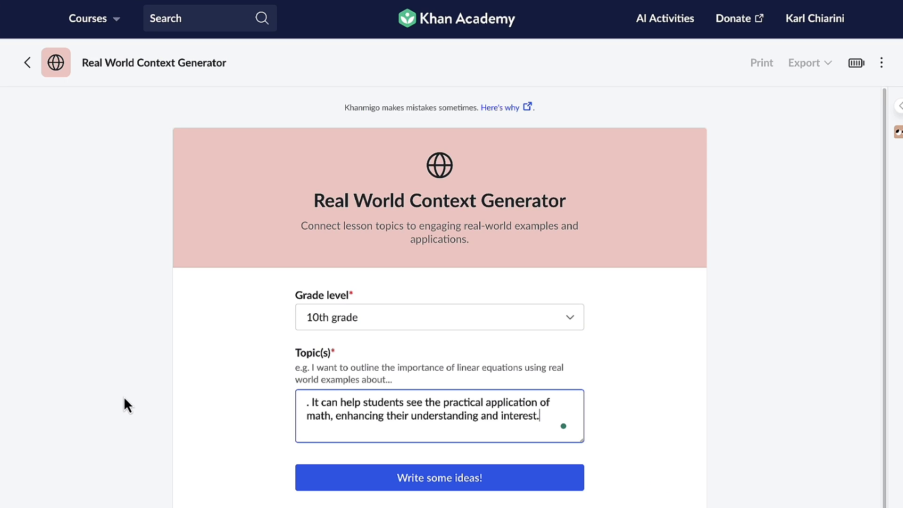
click(453, 488)
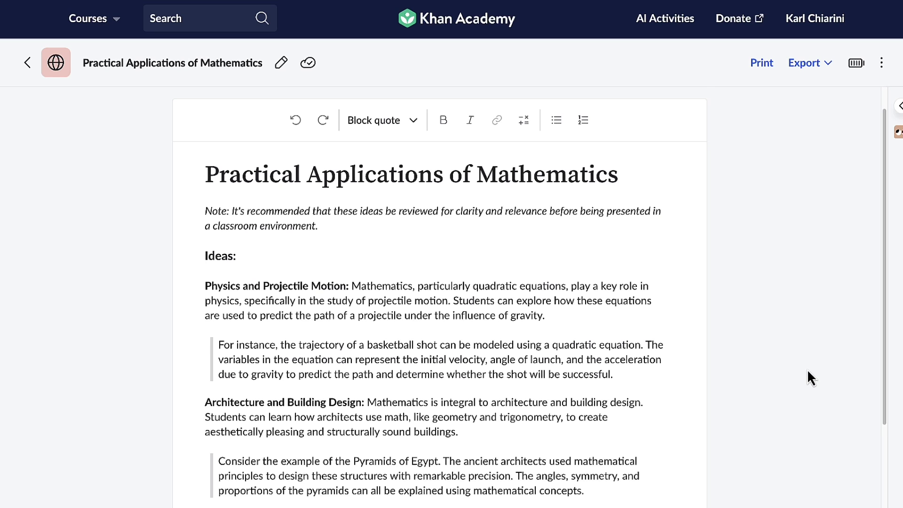
scroll(807, 369, down, 2)
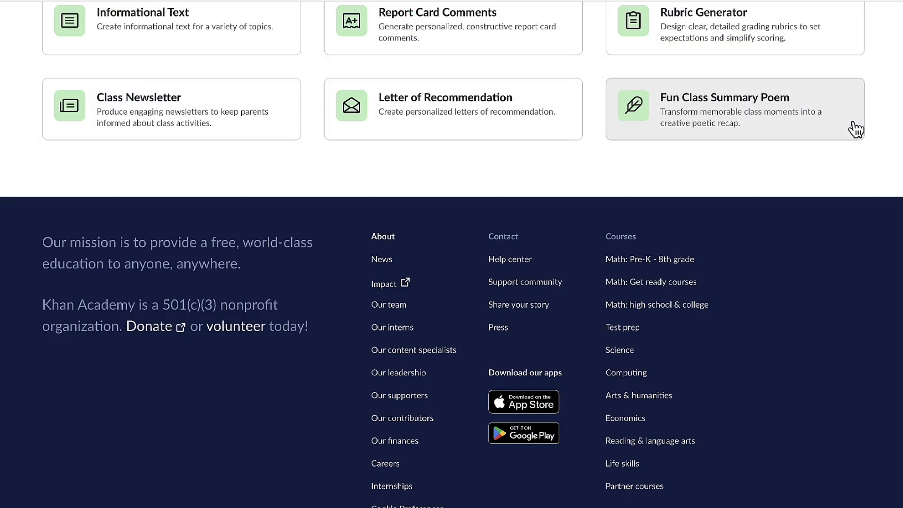
- Fill the class poem form with summary 'Calculating percentages' and theme 'Khanmigo'
click(855, 129)
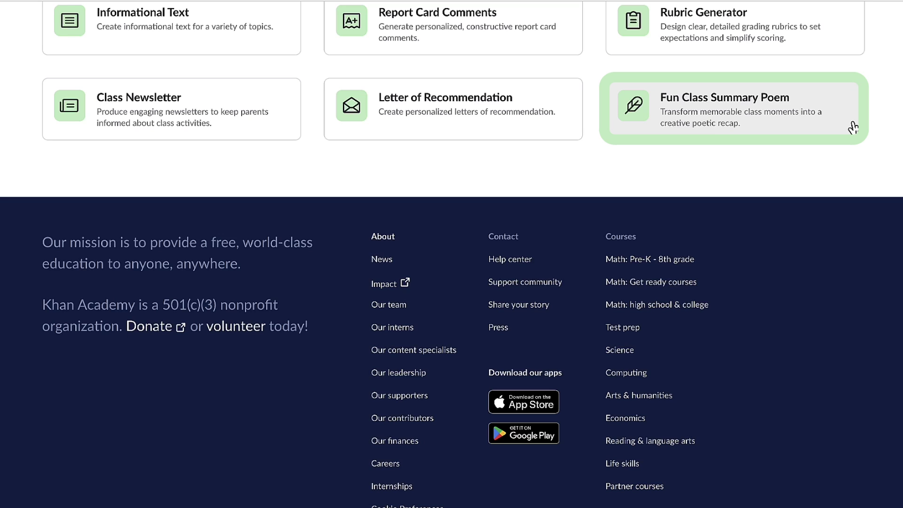
click(853, 128)
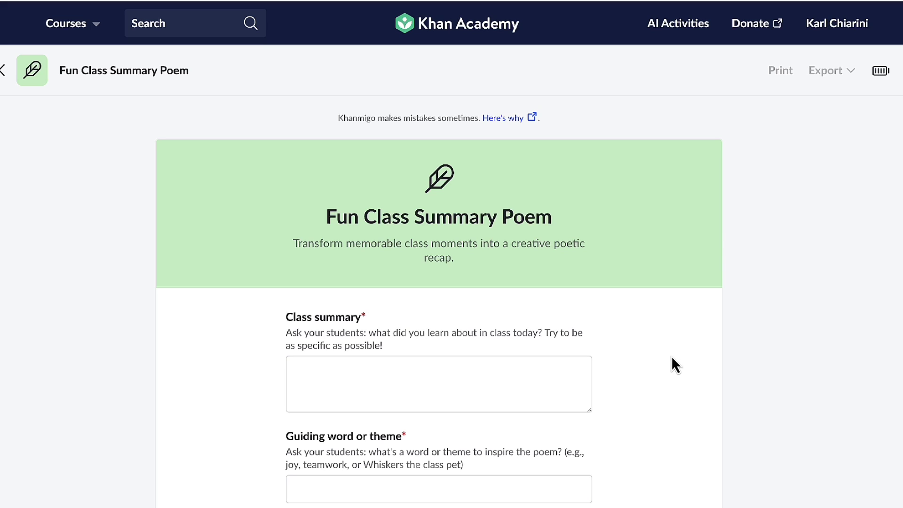
click(577, 377)
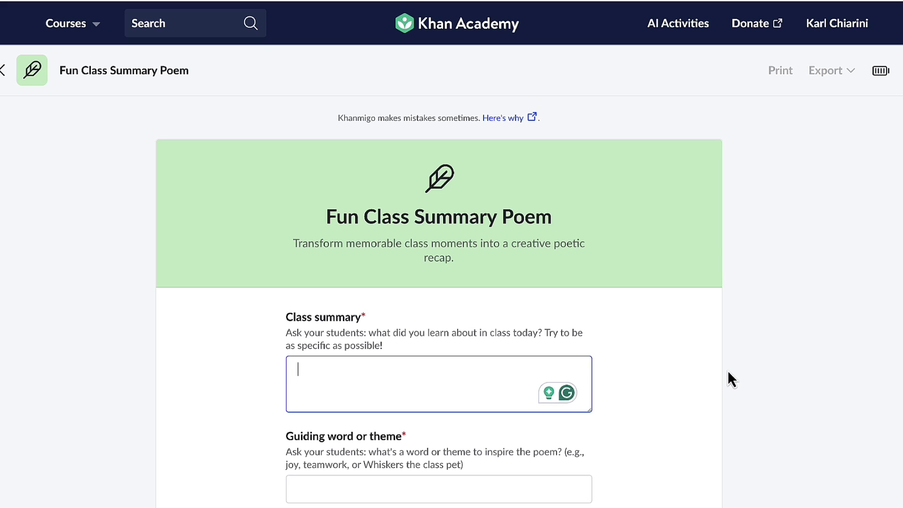
text(Calculating percentages)
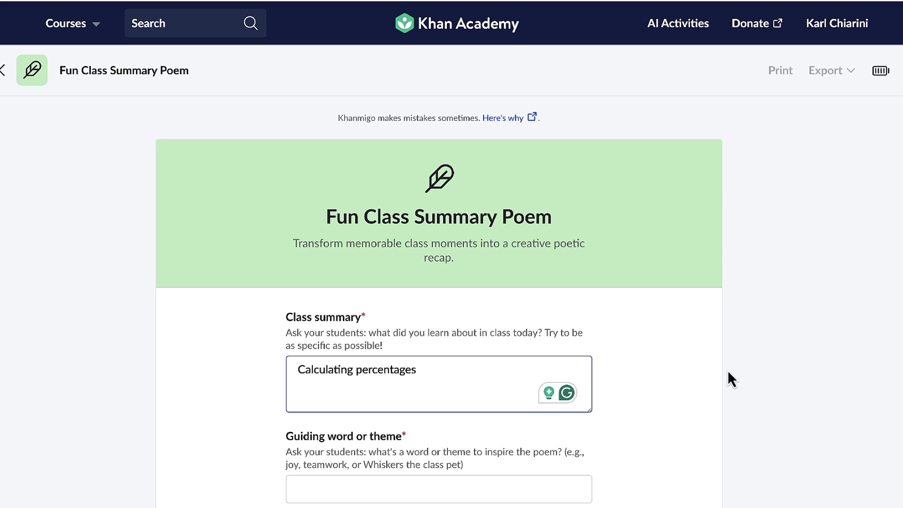
click(555, 482)
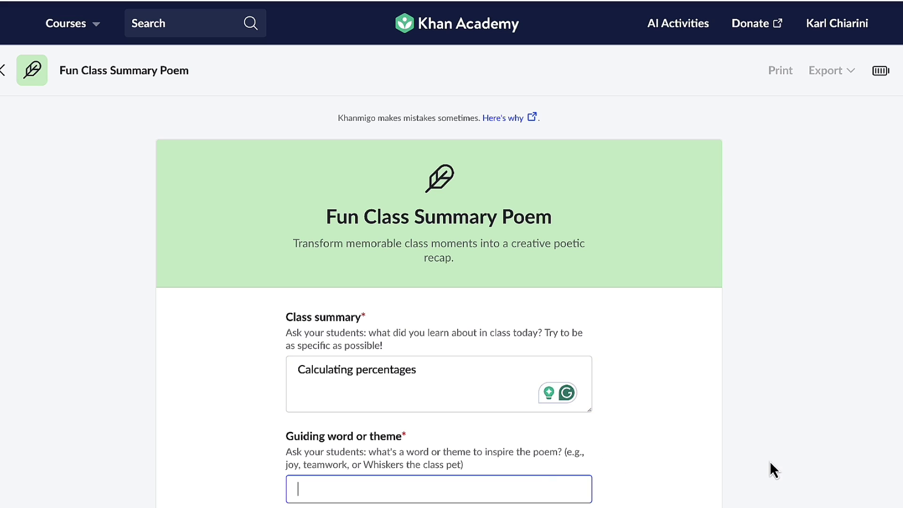
text(Khanmigo)
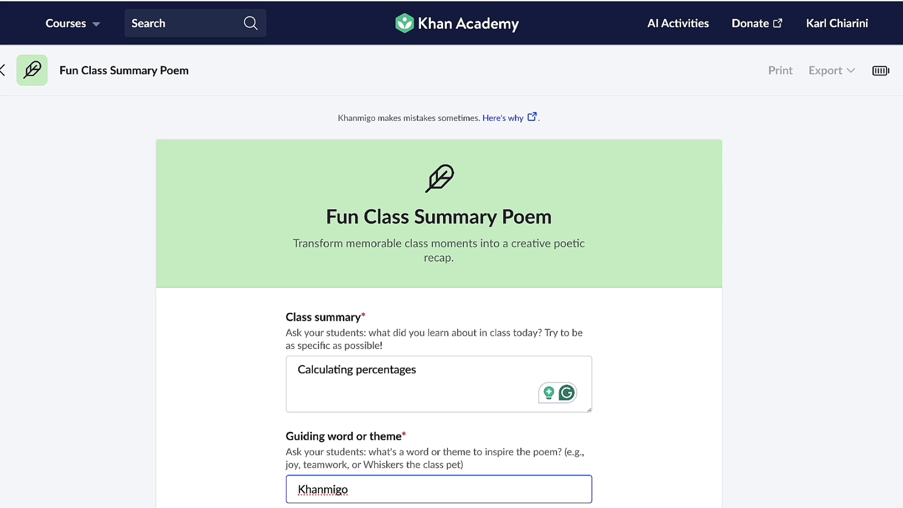